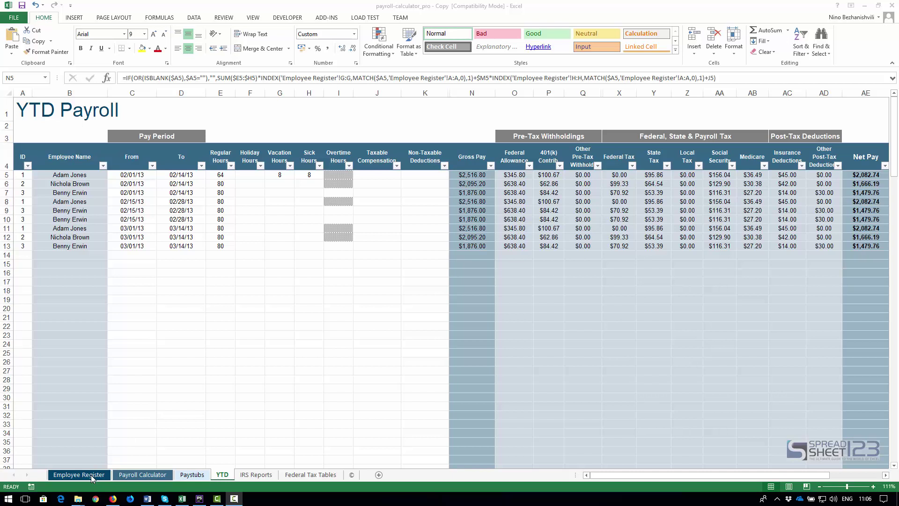
Review the row 5 formulas for Federal Allowance, withholdings, Federal Tax, State Tax and Gross Pay.
left_click(224, 476)
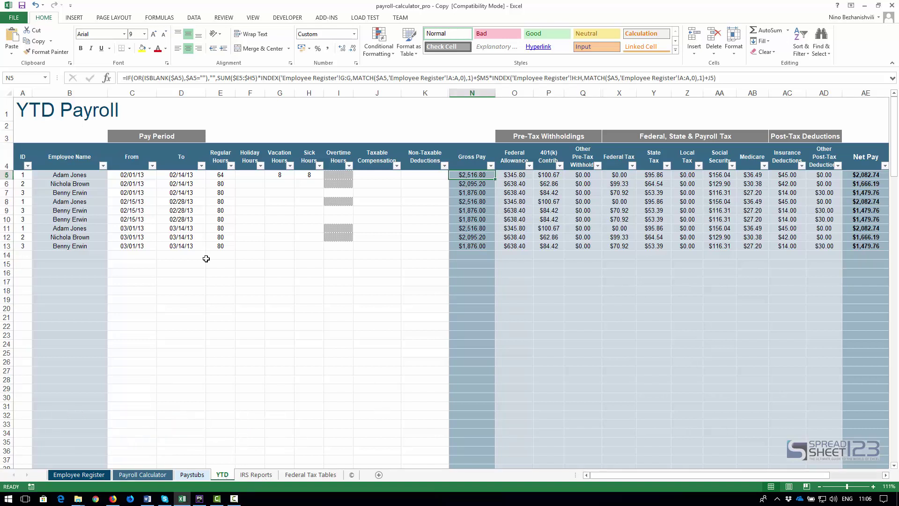
left_click(507, 176)
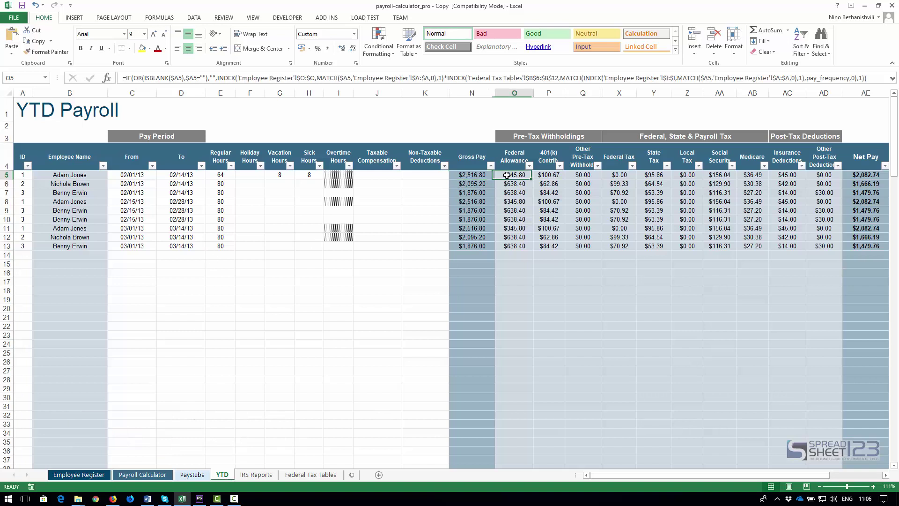
left_click(543, 176)
left_click(580, 176)
left_click(612, 176)
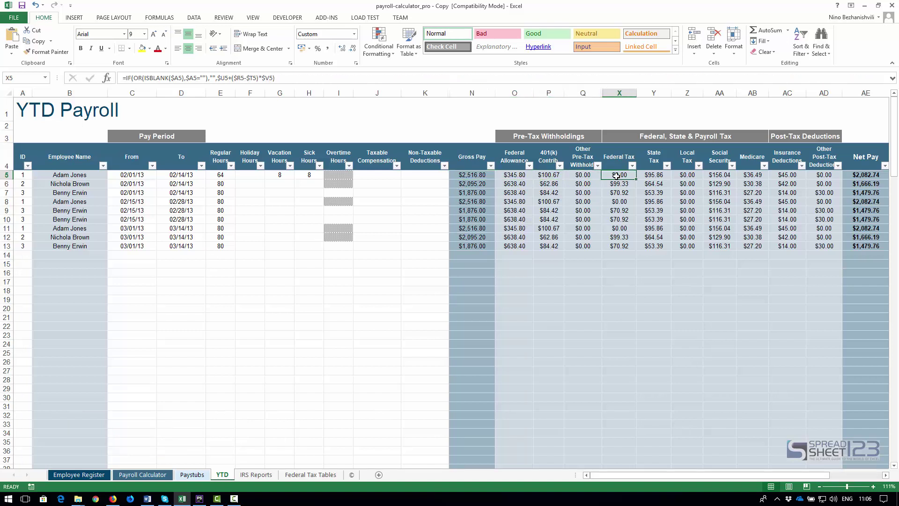
left_click(653, 177)
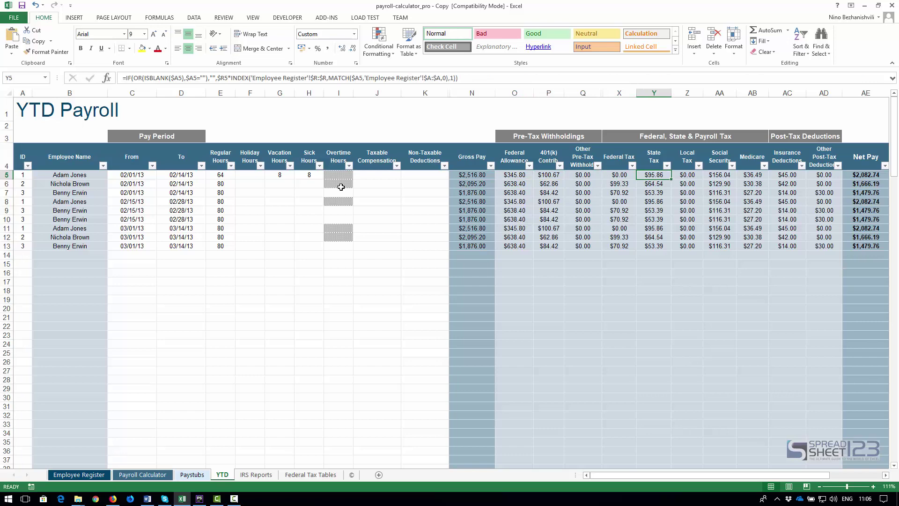
left_click(463, 176)
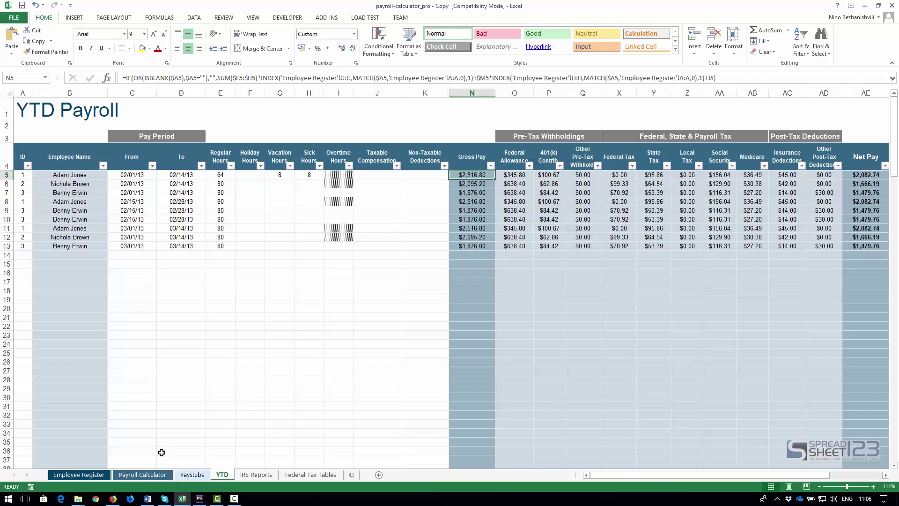
Check the Employee Register's Regular Hourly Rate formula and Annual Salary, then return to YTD Payroll.
left_click(79, 475)
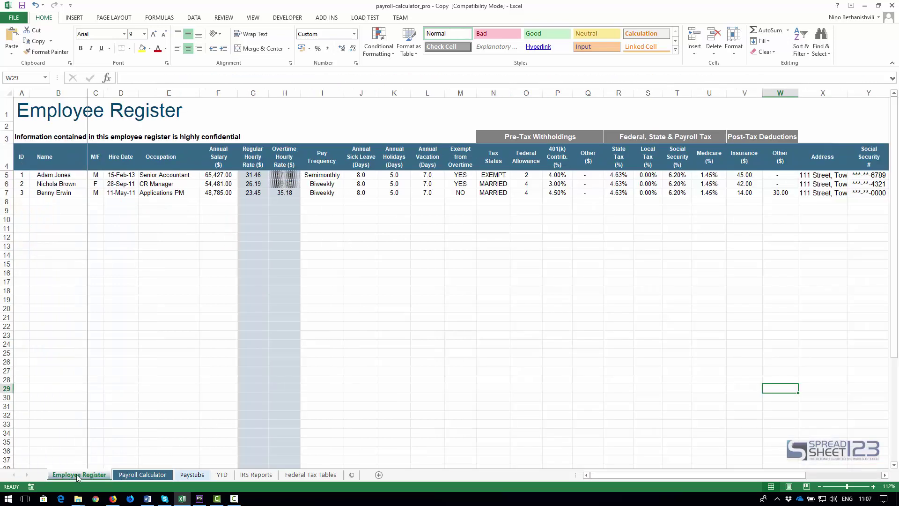
left_click(247, 176)
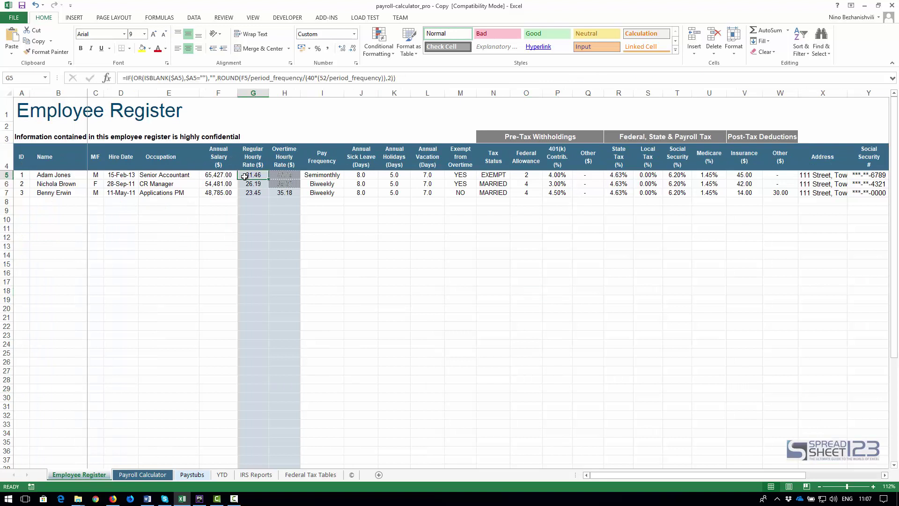
left_click(219, 175)
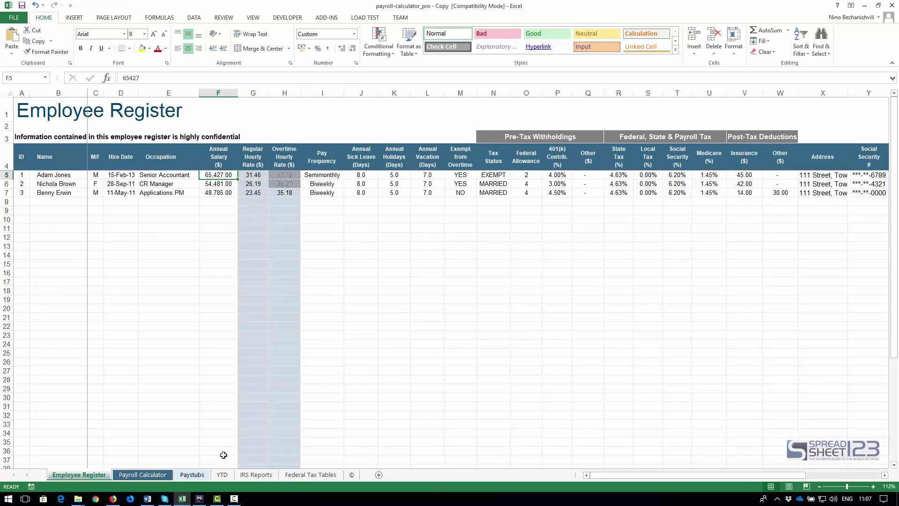
left_click(224, 476)
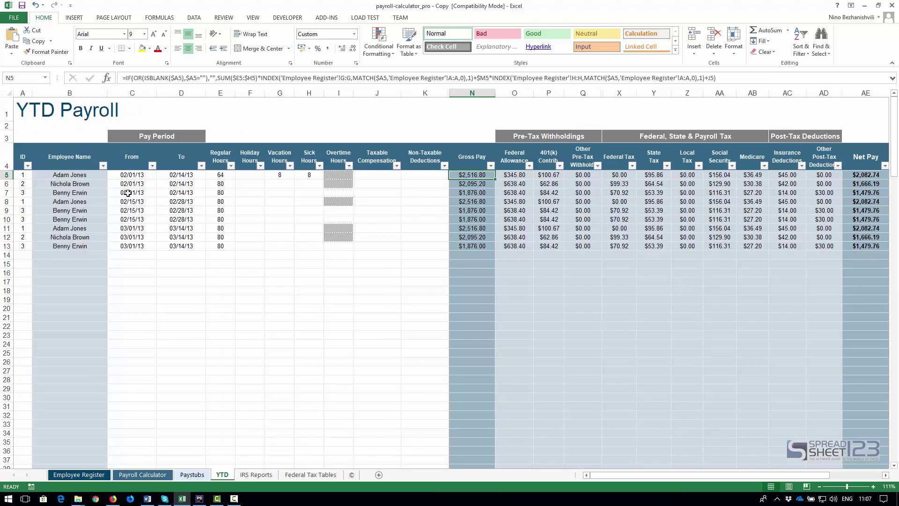
left_click(513, 327)
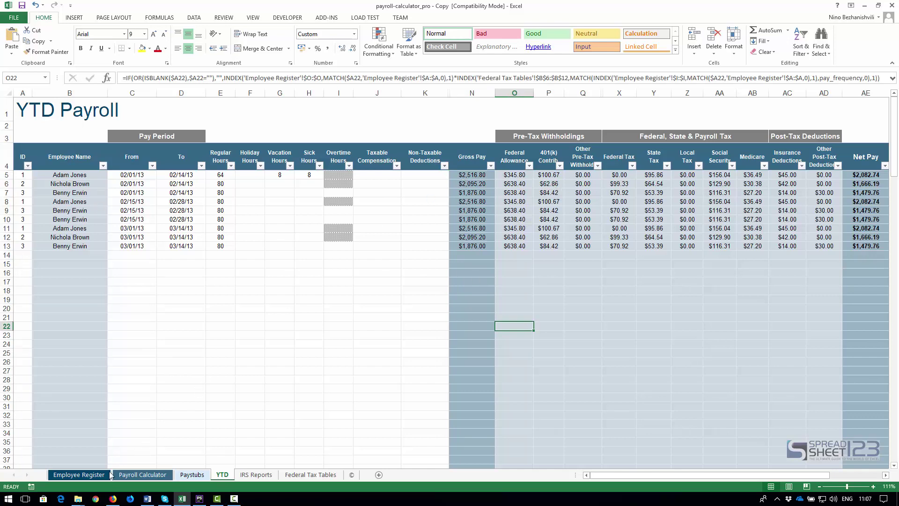
left_click(86, 475)
left_click(222, 476)
Copy payroll rows 5–13 (A5:N13) and paste them back over themselves as Values.
mouse_move(17, 175)
left_mouse_down()
mouse_move(521, 246)
mouse_move(855, 245)
left_mouse_up()
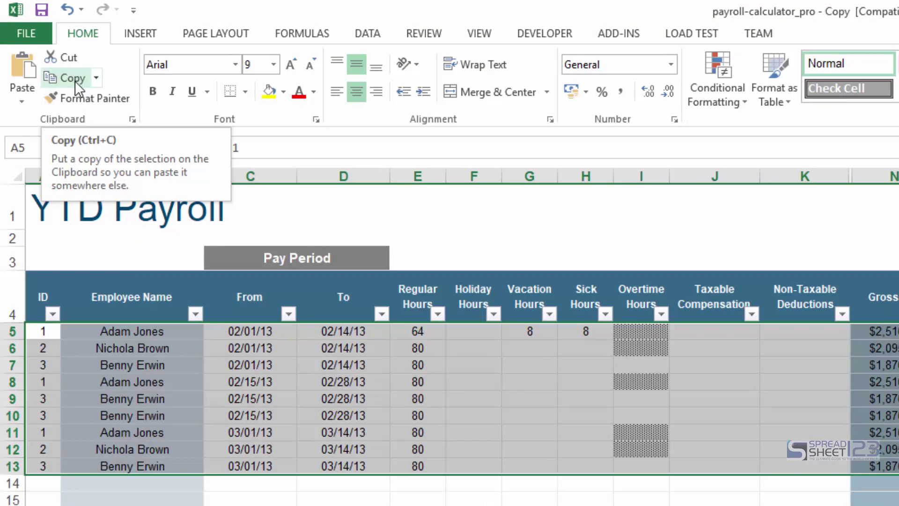
left_click(44, 47)
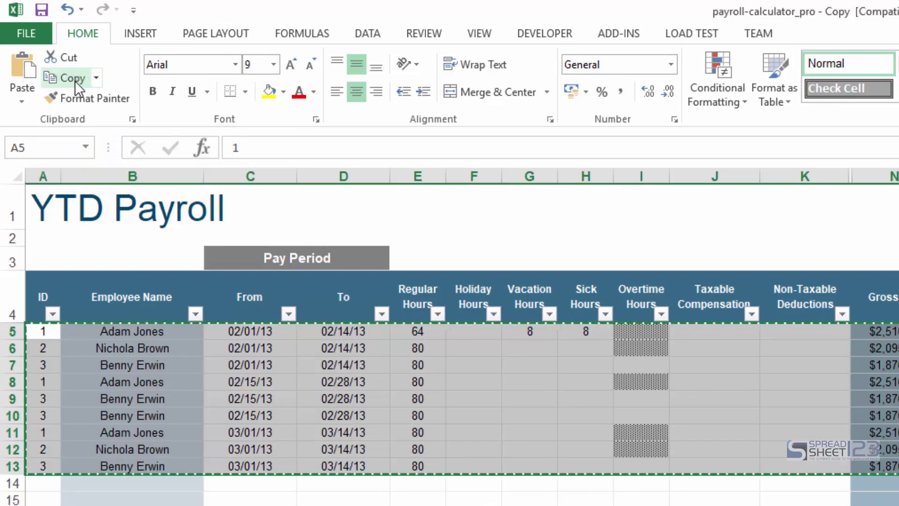
left_click(20, 87)
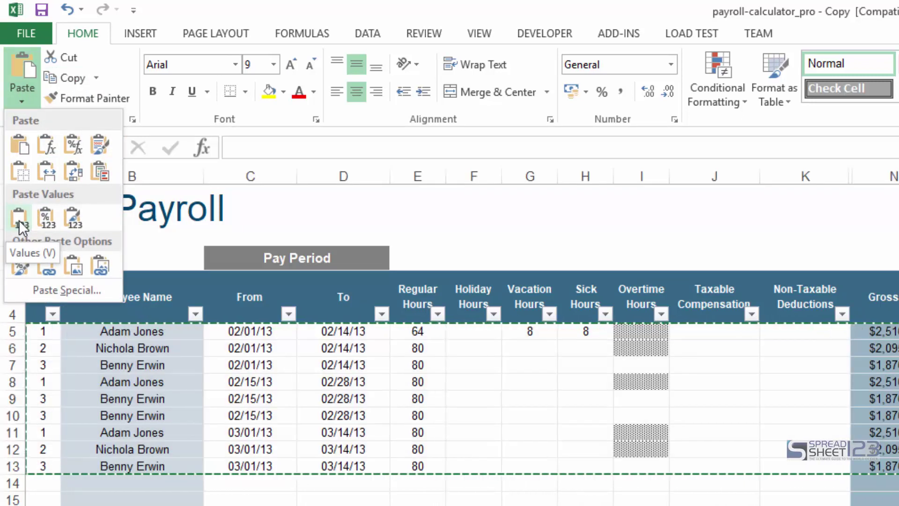
left_click(20, 220)
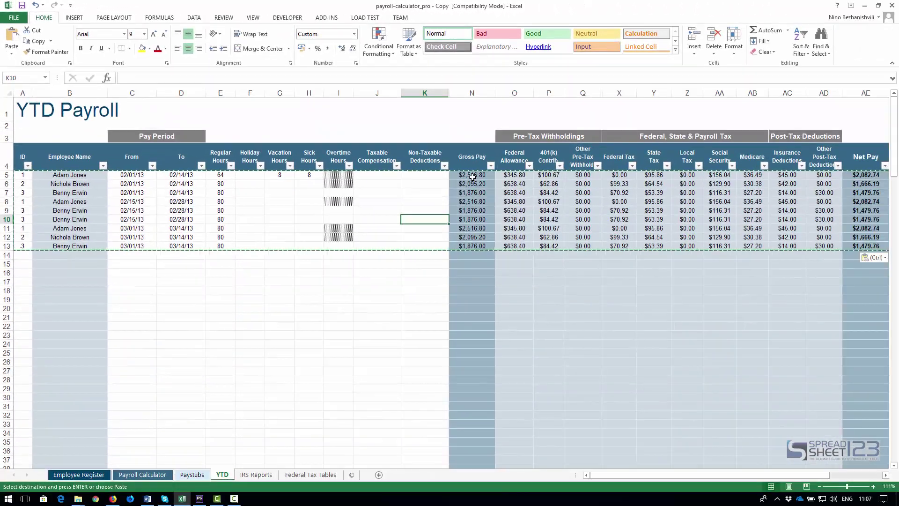
Confirm Gross Pay in N5 and the neighbouring row 5 cells now hold plain values.
left_click(471, 174)
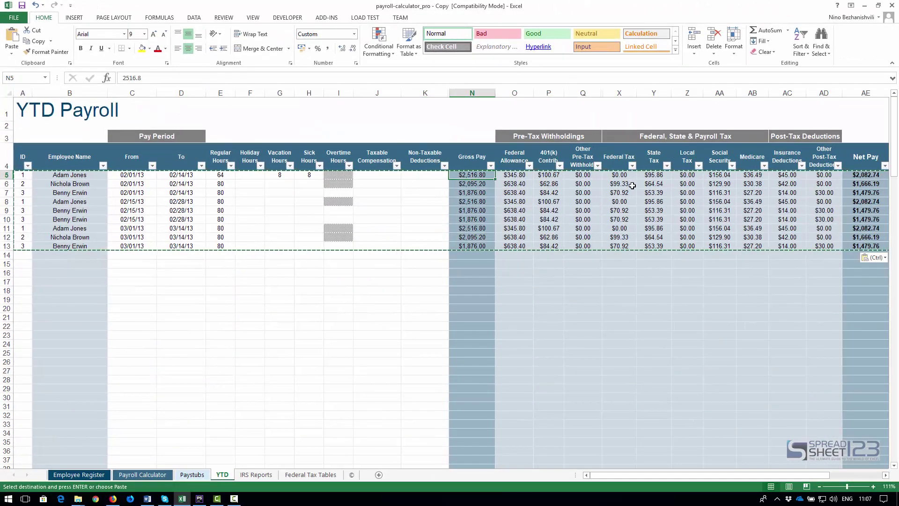
key("Right")
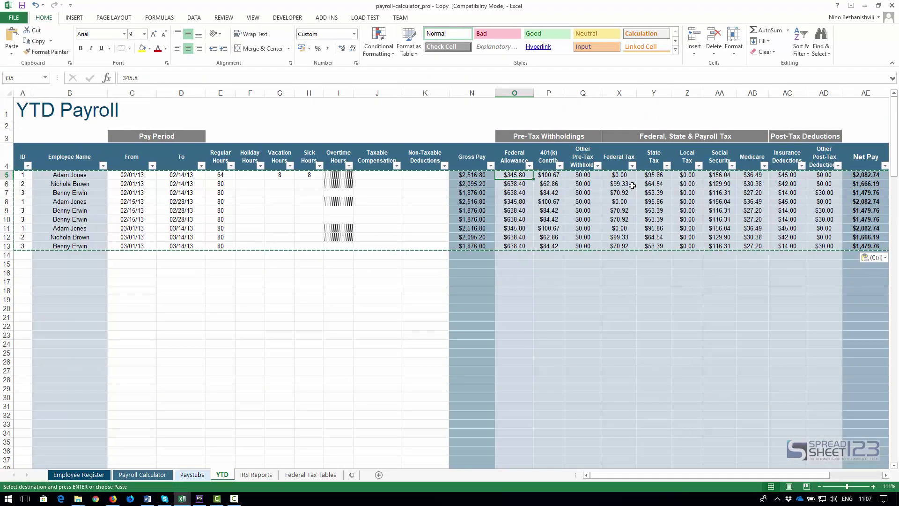
key("Right")
key("Right")
key("Right")
key("Left")
key("Left")
key("Left")
key("Left")
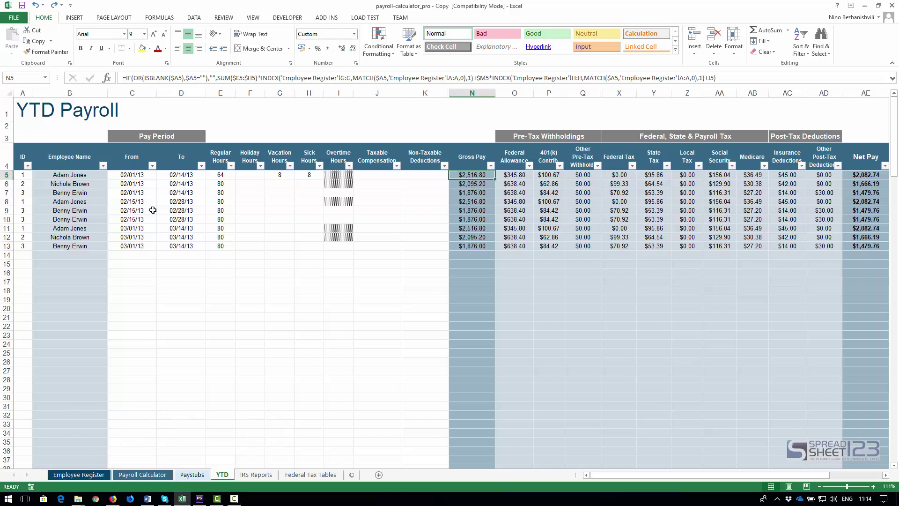
Copy rows 5–13 across A5:AE13 and paste them as Values via the right-click menu.
left_click_drag(20, 175, 872, 246)
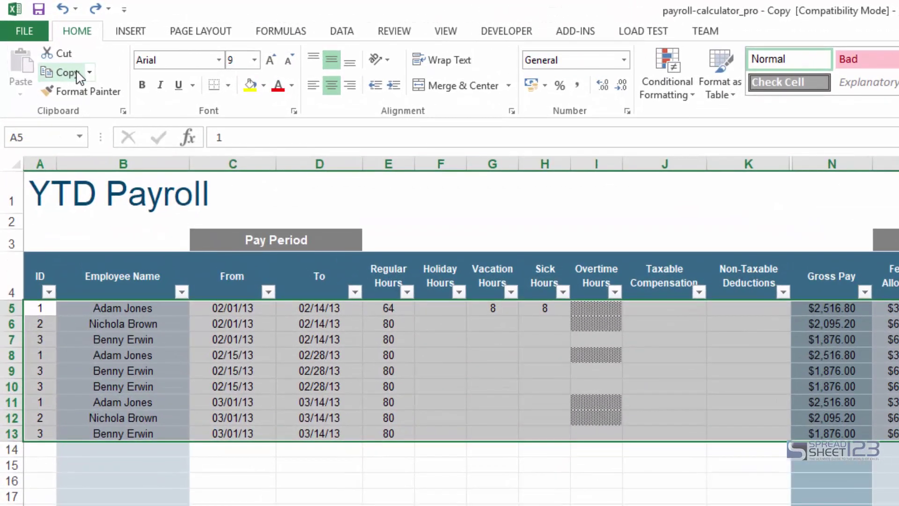
left_click(72, 75)
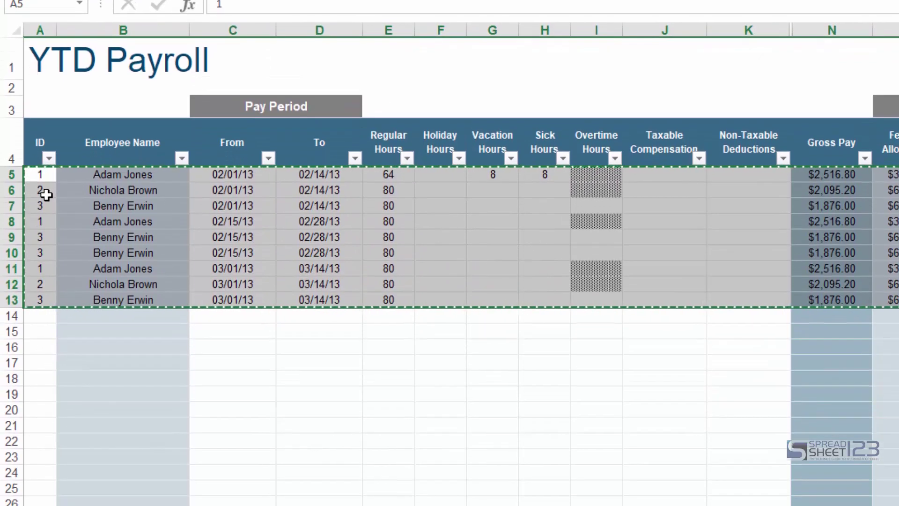
right_click(45, 195)
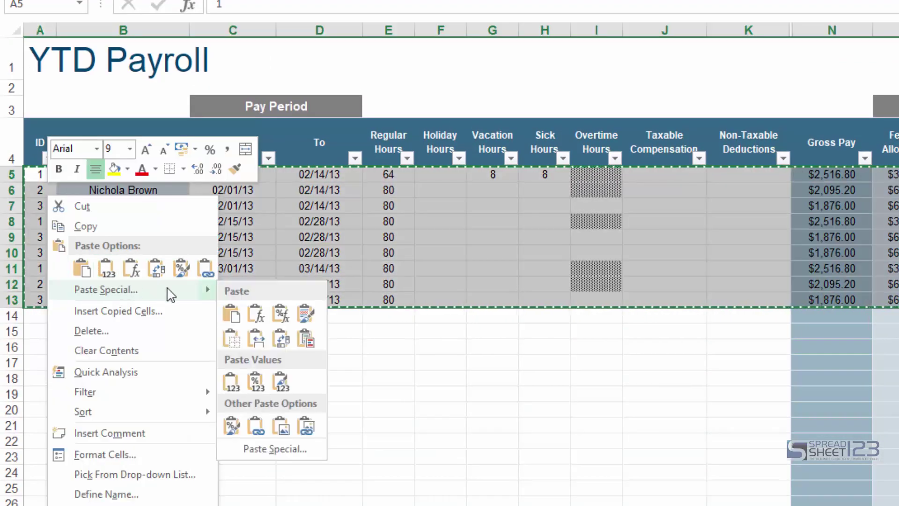
mouse_move(232, 383)
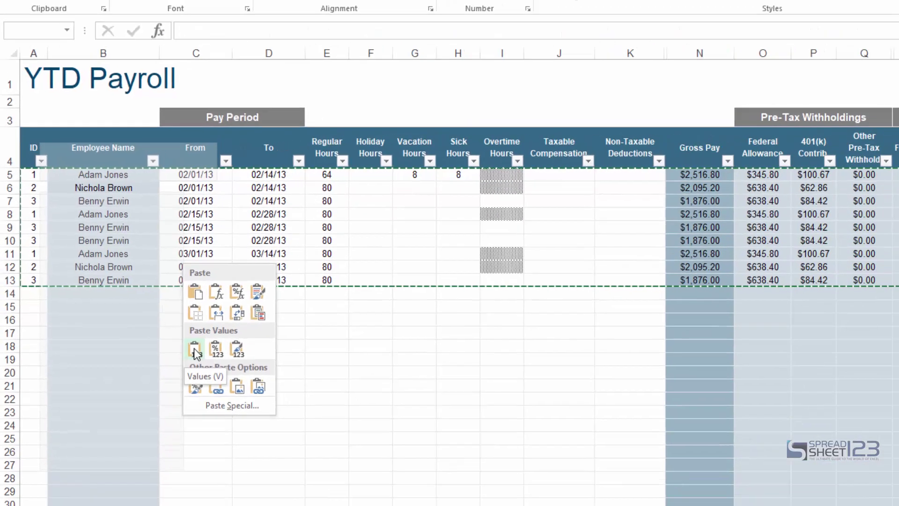
left_click(232, 386)
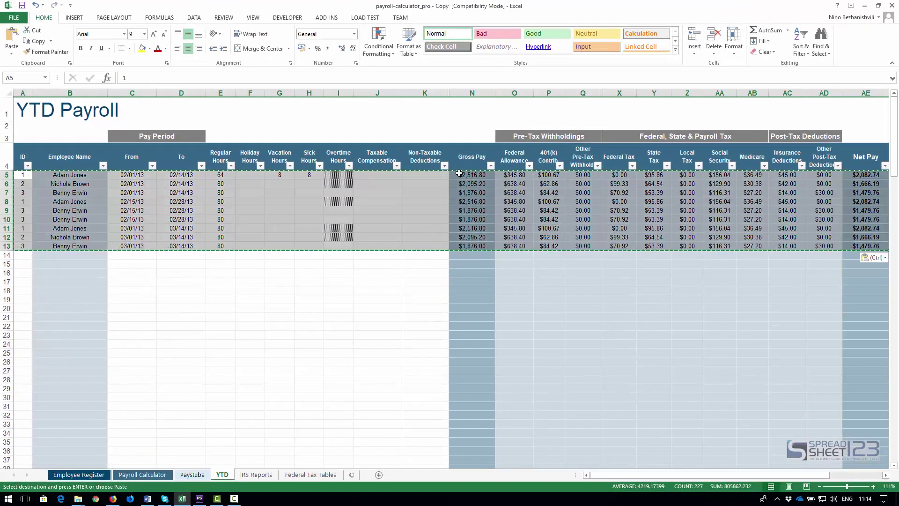
Verify Gross Pay in N5, the row 5 withholdings and Federal Tax in X5 are plain numbers.
left_click(467, 176)
left_click(515, 175)
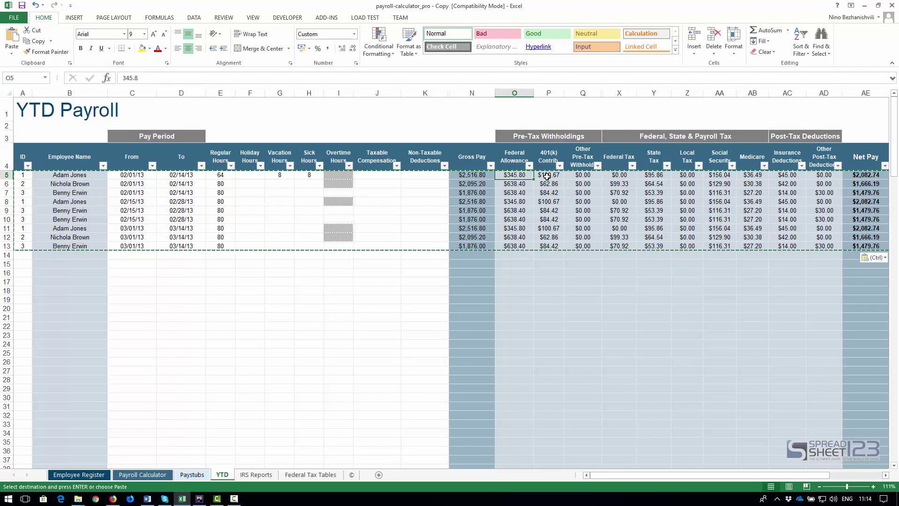
left_click(548, 175)
left_click(582, 175)
left_click(613, 174)
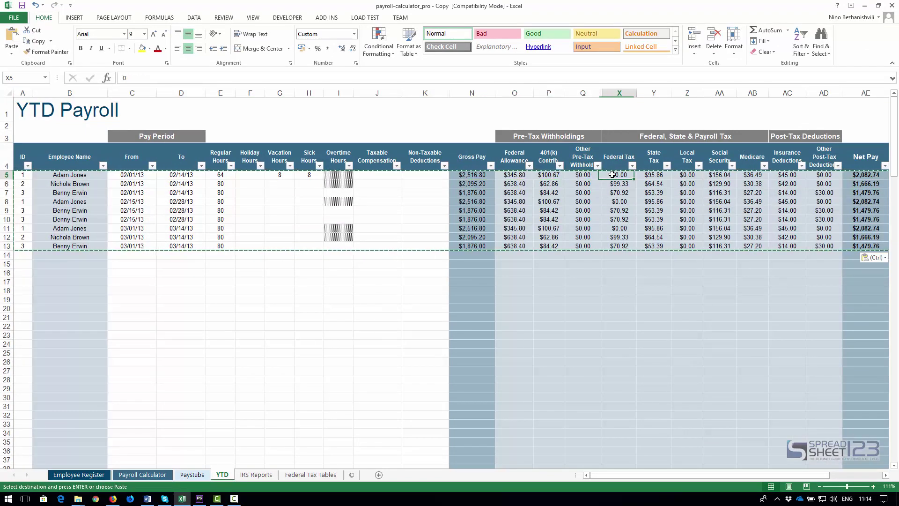
left_click(485, 175)
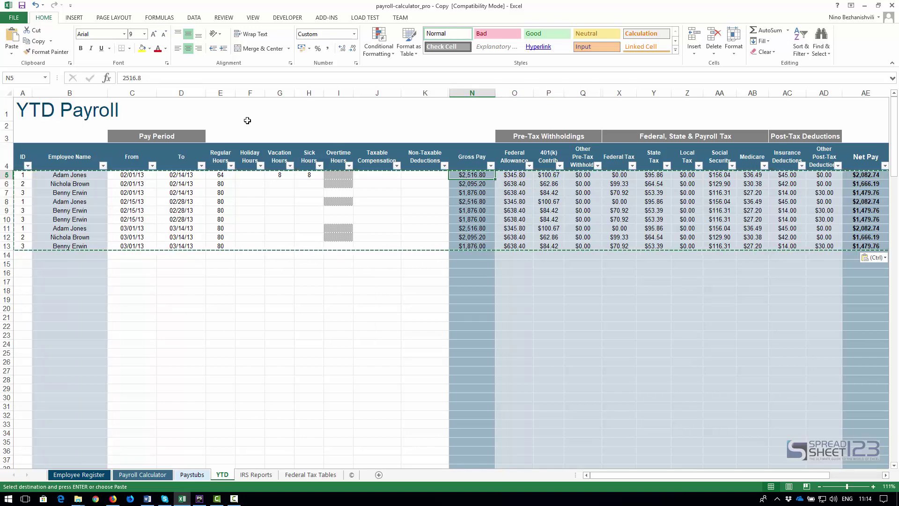
Undo the paste so N5 and N8 show Gross Pay formulas again, then copy rows 5–13 with Ctrl+C.
left_click(36, 6)
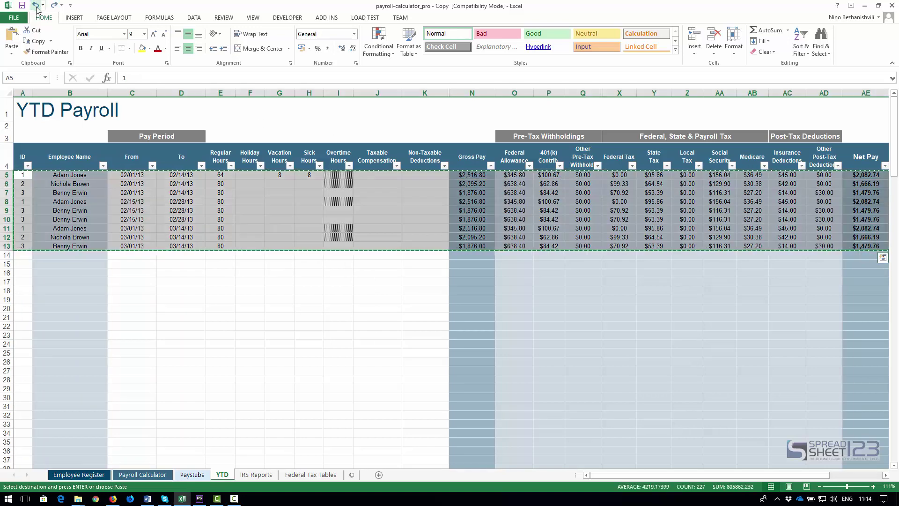
left_click(474, 176)
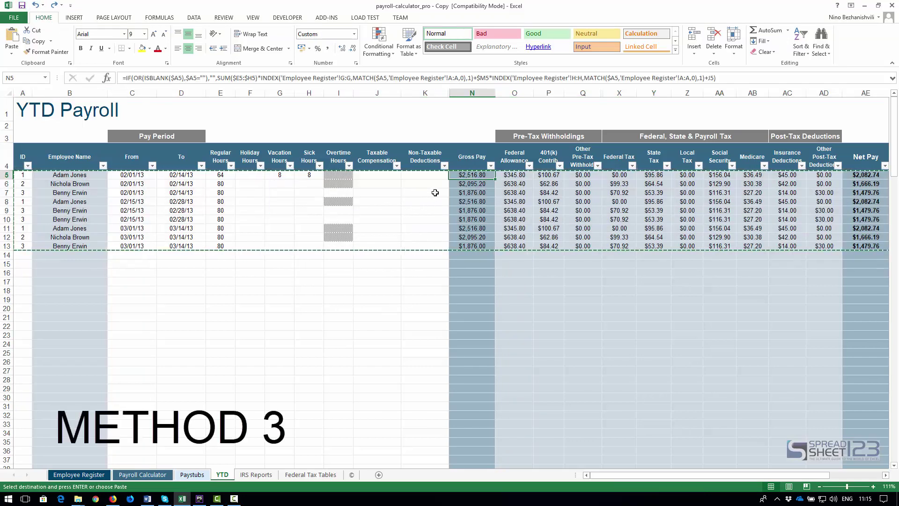
left_click(479, 202)
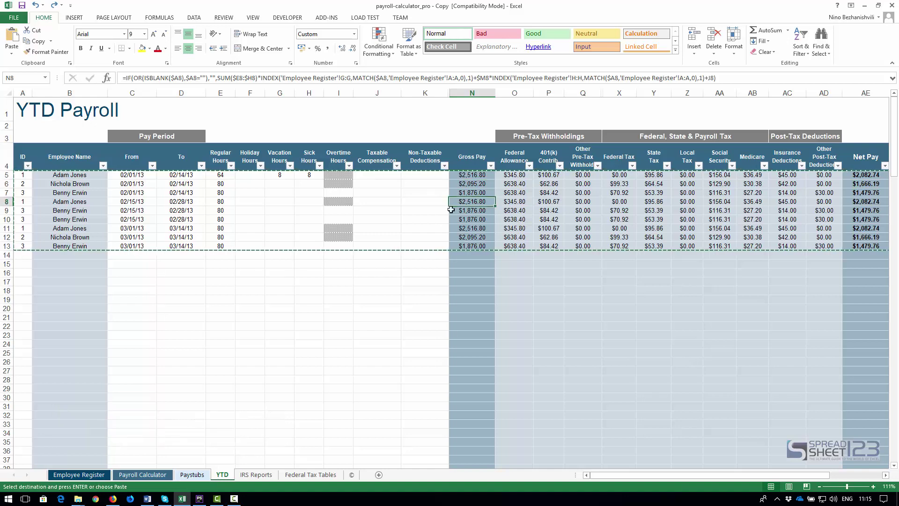
left_click(413, 265)
left_click_drag(23, 175, 845, 246)
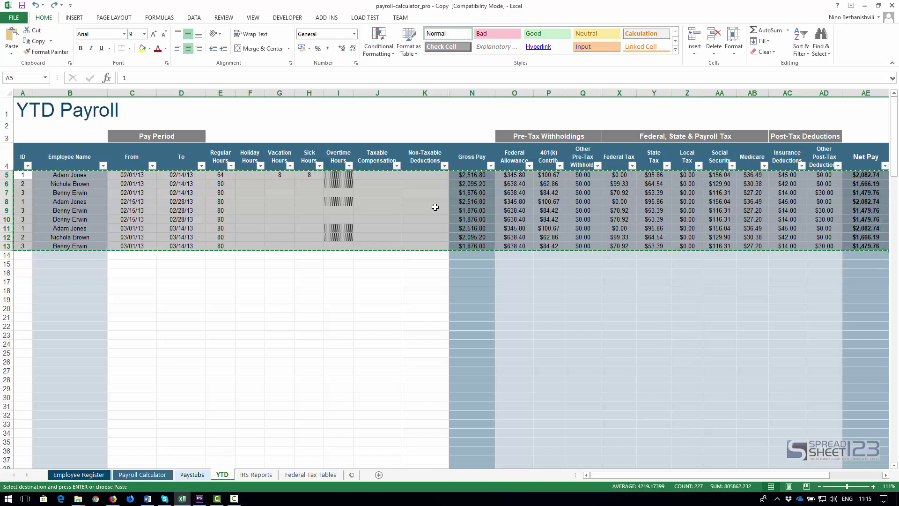
key("ctrl+c")
Paste Special as Values (Ctrl+Alt+V, V) so Gross Pay in N5 reads 2516.8.
key("ctrl+alt+v")
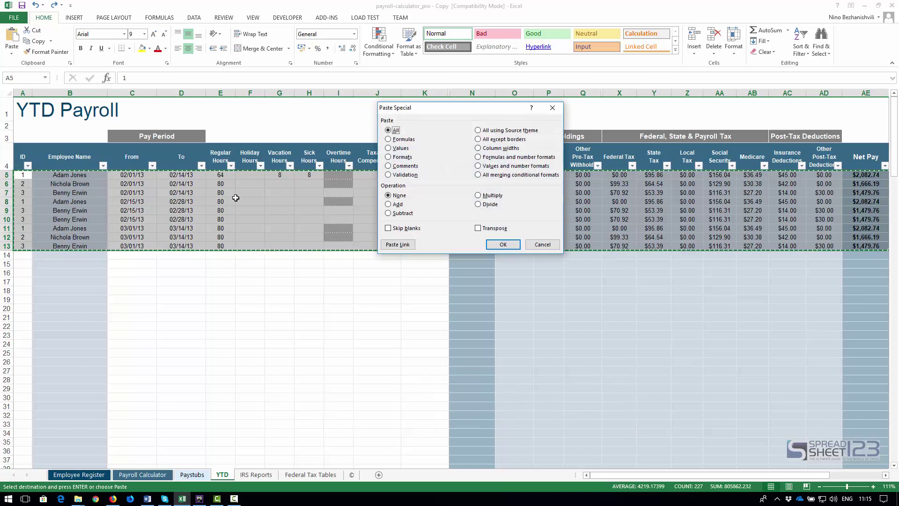
key("v")
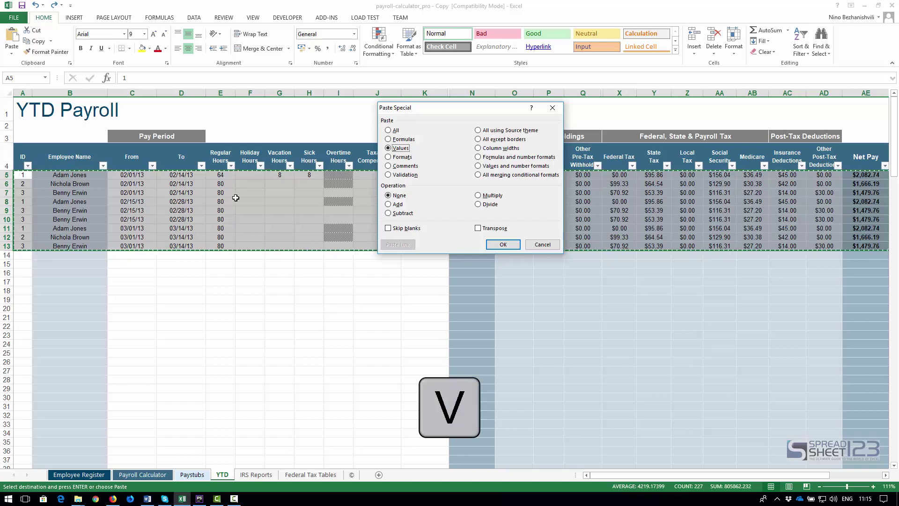
key("Return")
left_click(469, 176)
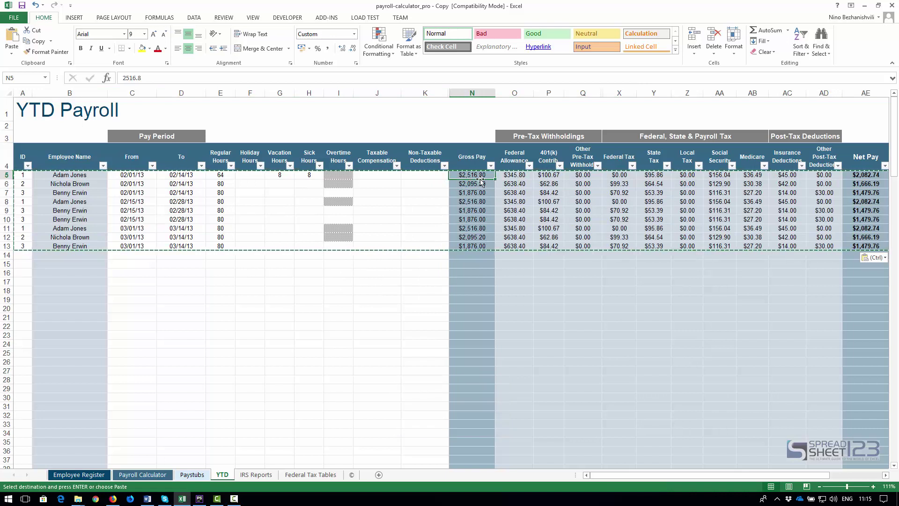
Confirm O5 reads 345.8 and X5, X6 read 0 and 99.33328, then undo the paste to restore formulas.
left_click(507, 177)
left_click(549, 175)
left_click(582, 176)
left_click(619, 176)
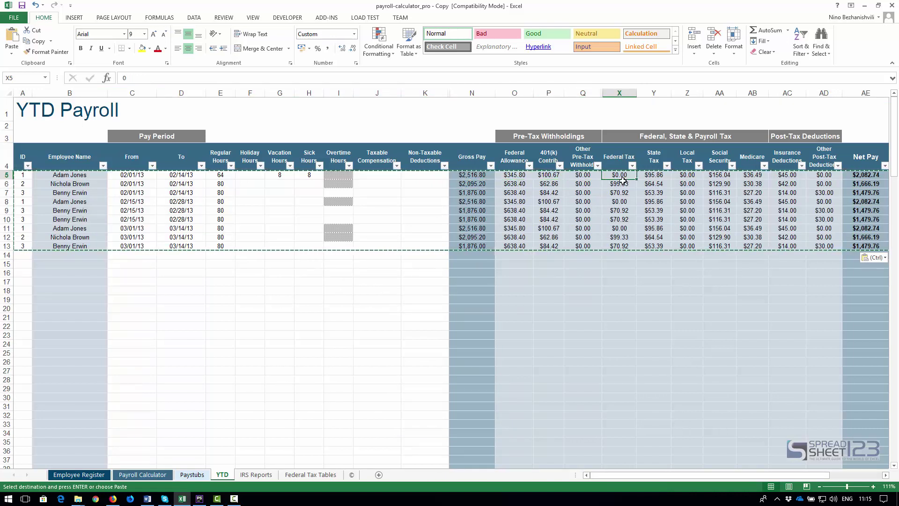
left_click(622, 183)
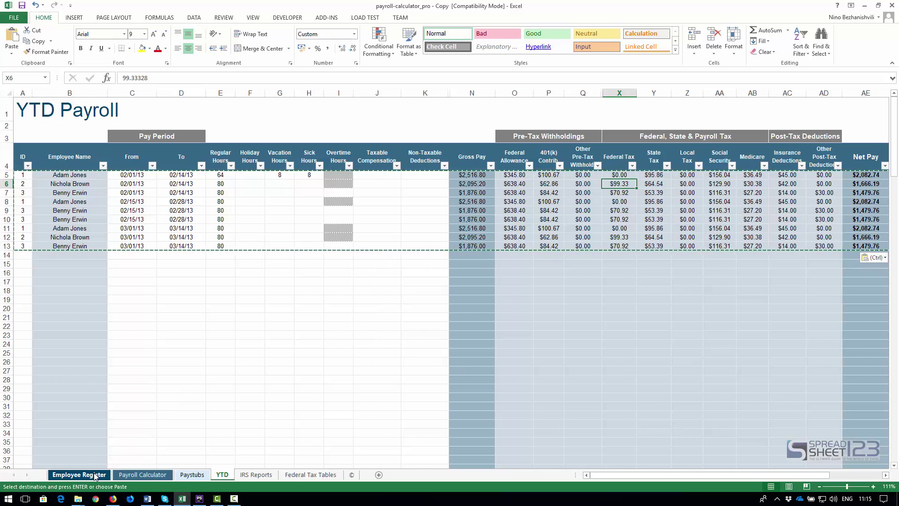
left_click(35, 4)
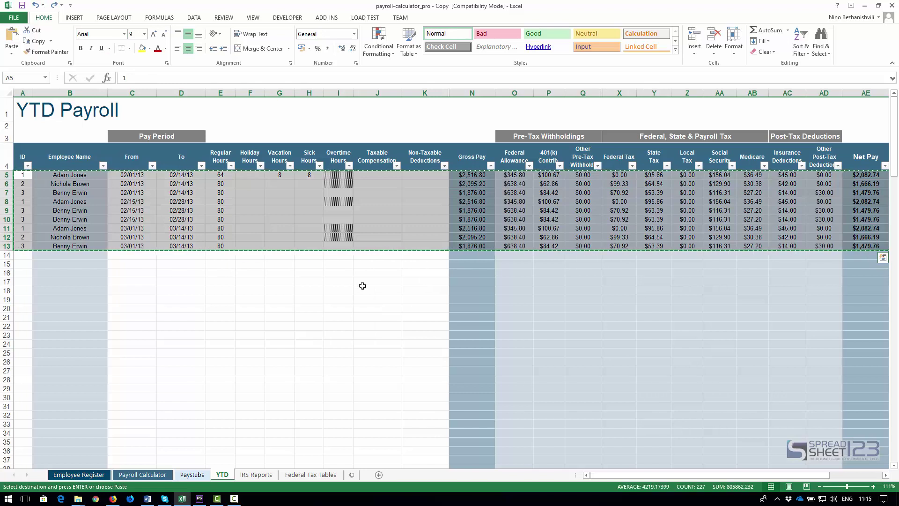